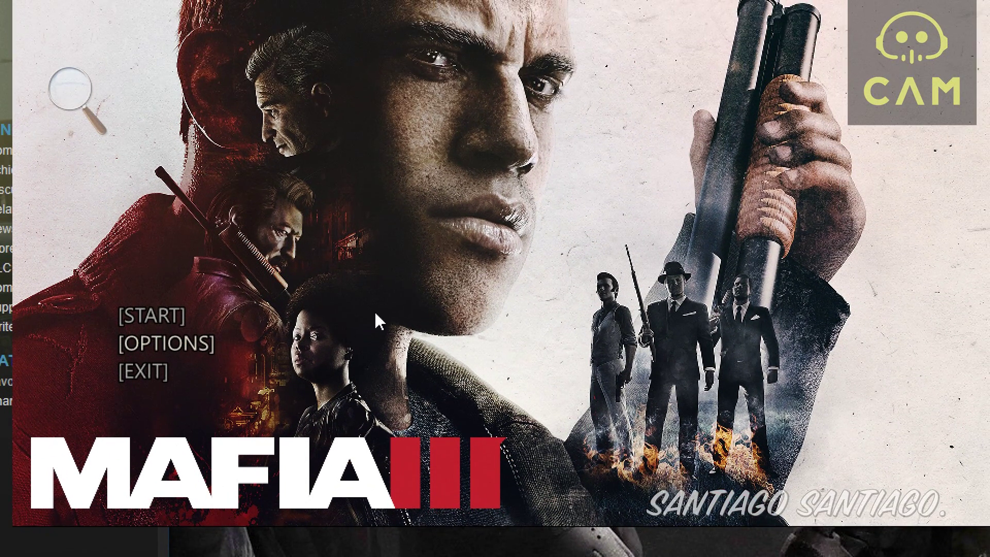
- Open the graphics options and set the resolution to 1920 X 1080, keeping fullscreen on
left_click(196, 343)
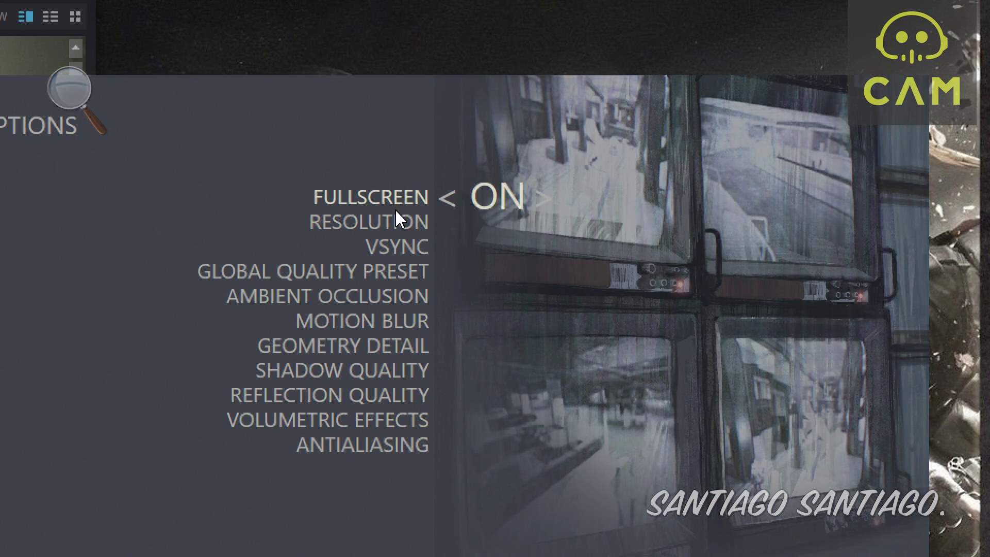
left_click(448, 198)
left_click(448, 198)
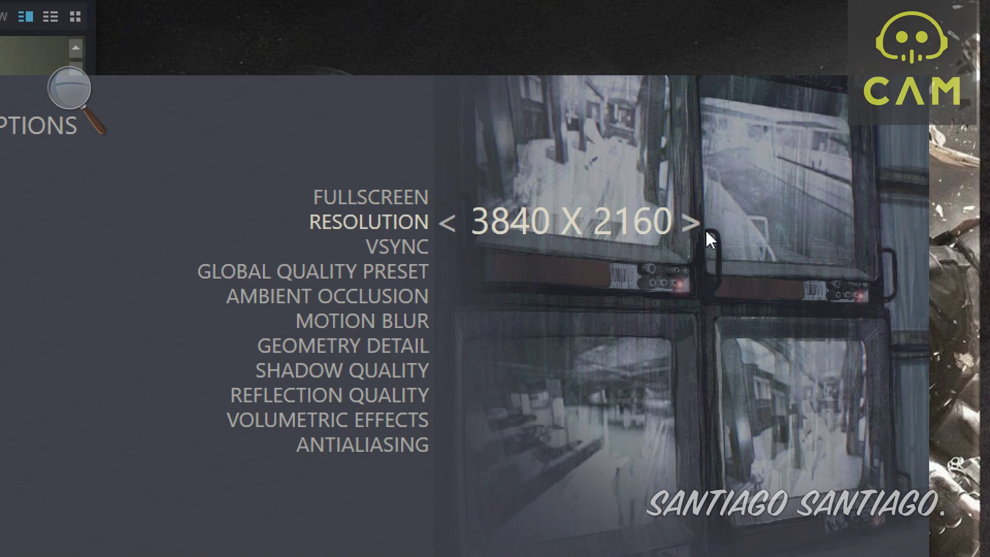
left_click(448, 222)
left_click(448, 223)
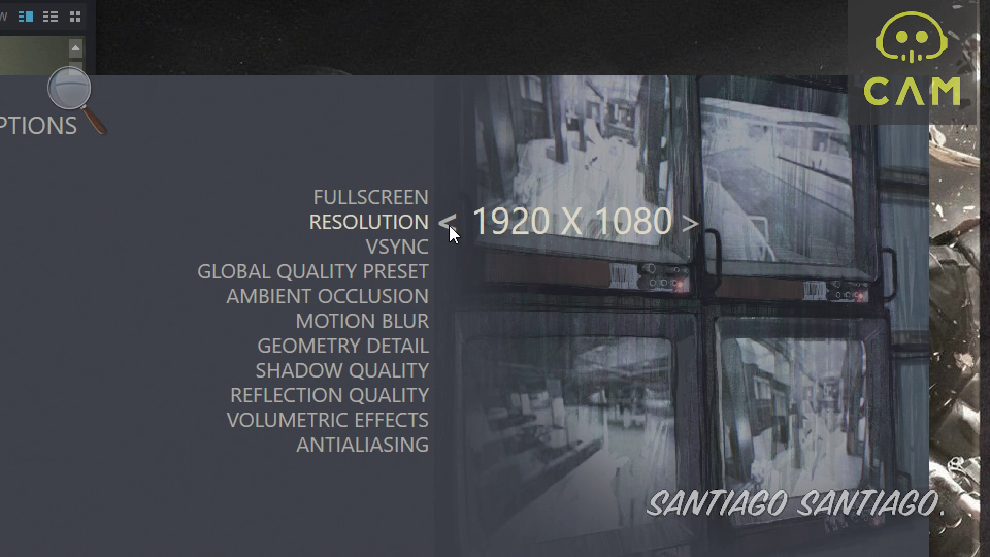
left_click(453, 248)
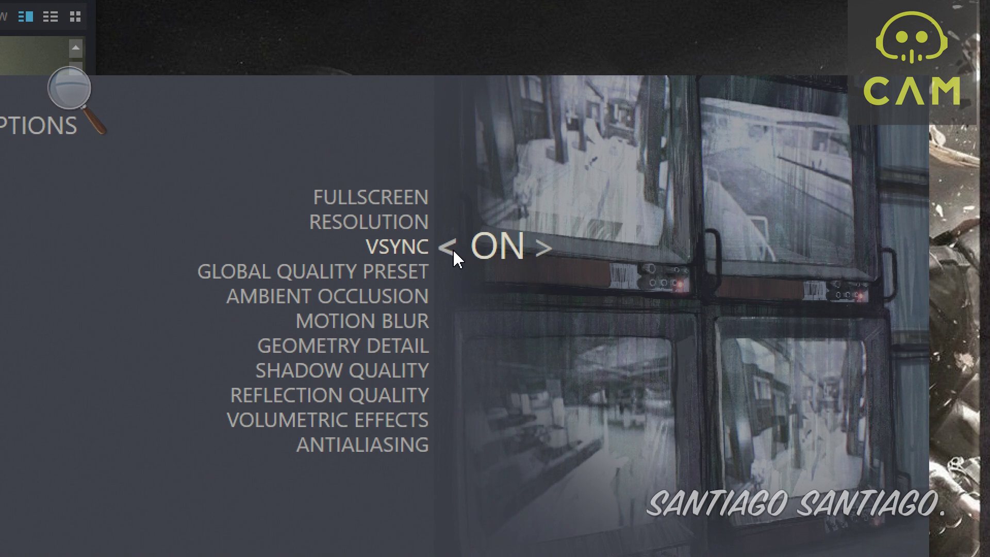
left_click(453, 249)
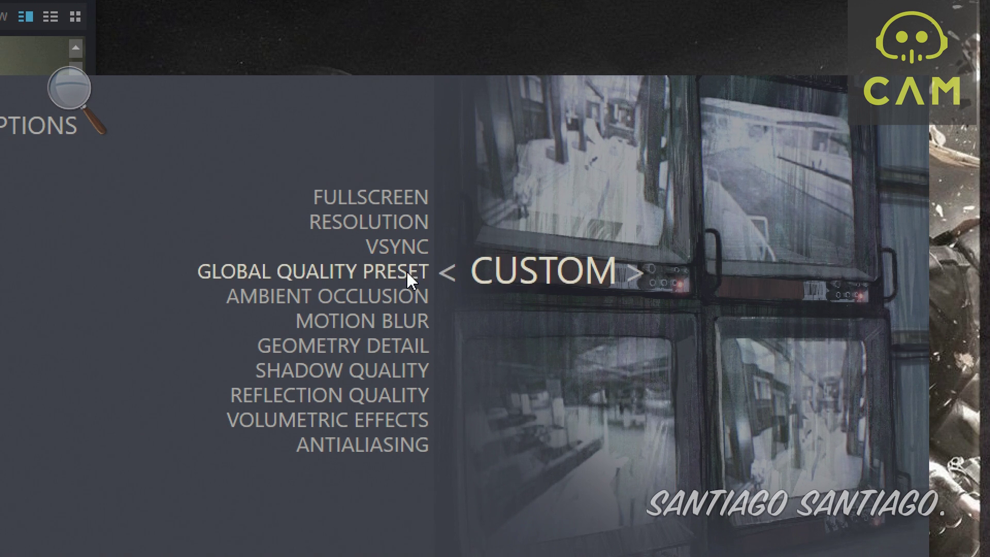
- Cycle the global quality preset through LOW, MED, HIGH and OPTIMAL back to CUSTOM
left_click(636, 271)
left_click(566, 274)
left_click(573, 276)
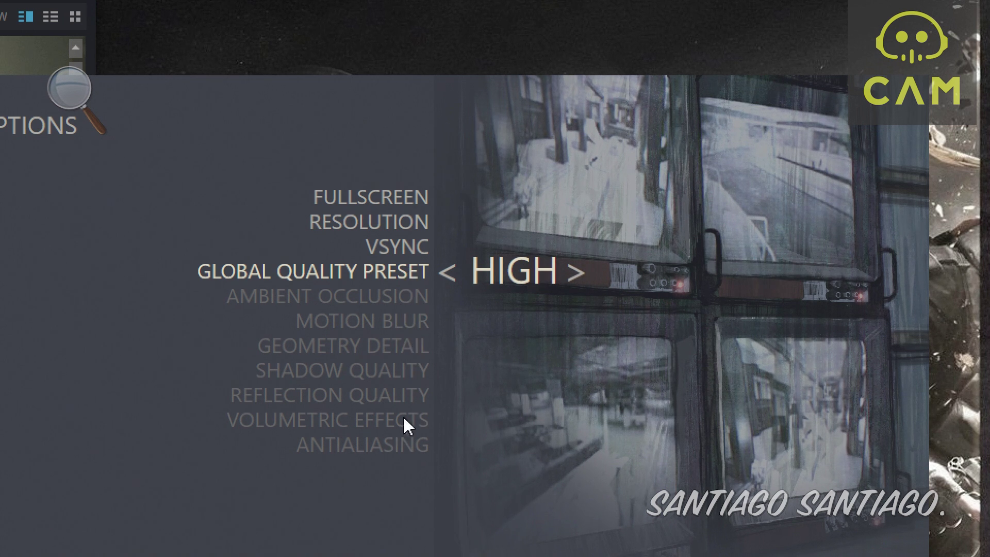
left_click(573, 275)
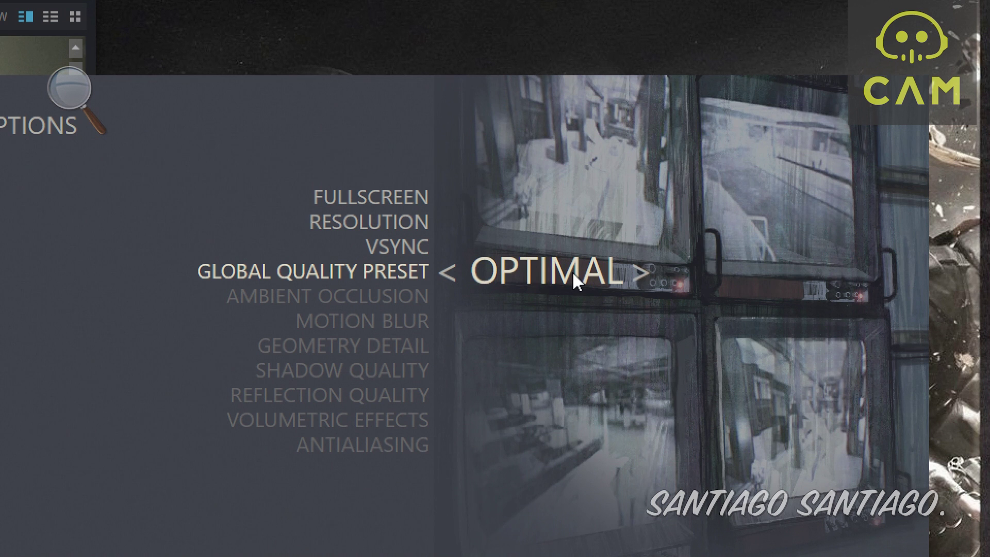
left_click(647, 268)
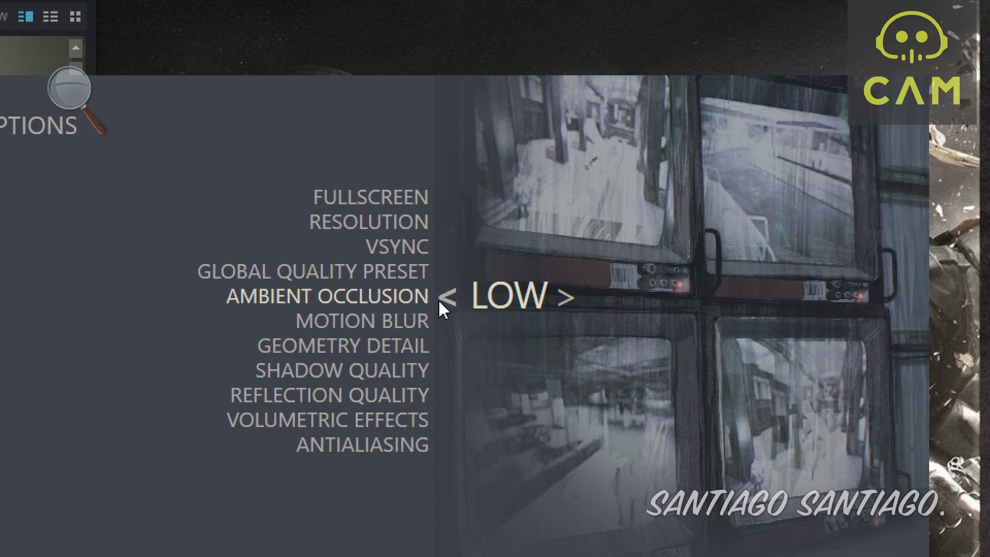
- Leave ambient occlusion at LOW, motion blur OFF and geometry detail at LOW
left_click(569, 298)
left_click(569, 298)
left_click(570, 298)
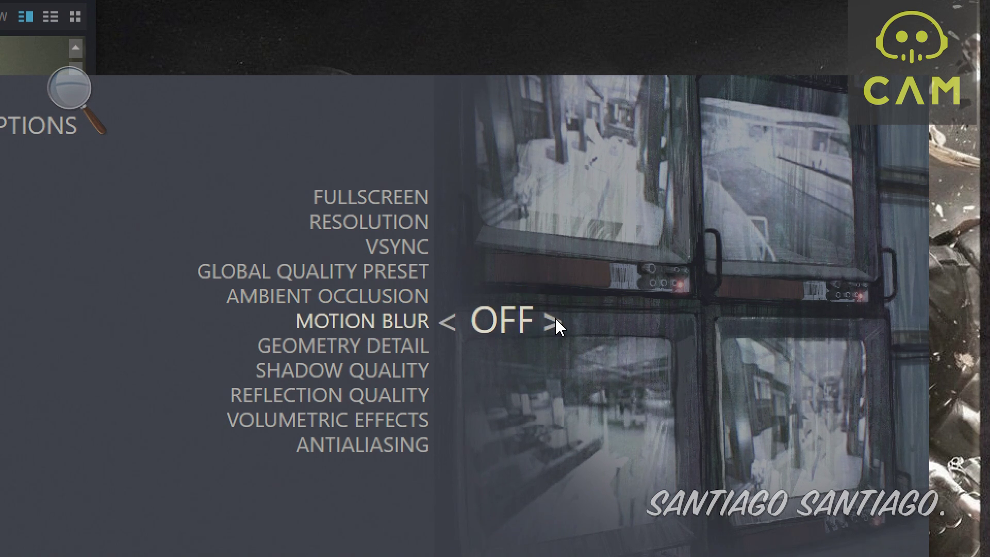
left_click(557, 323)
left_click(544, 330)
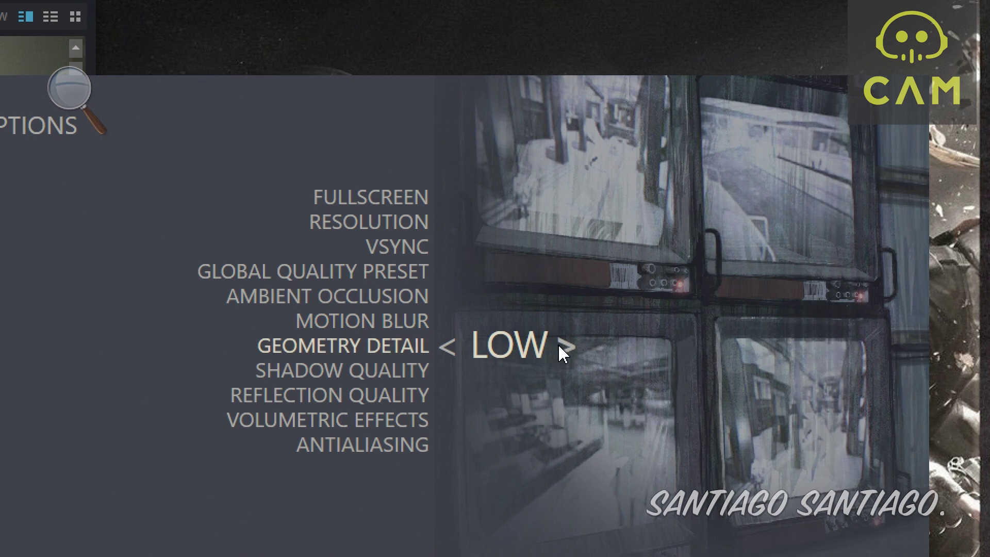
left_click(561, 347)
left_click(564, 347)
left_click(573, 346)
- Set shadow, reflection, volumetric effects and antialiasing quality all to HIGH
left_click(566, 375)
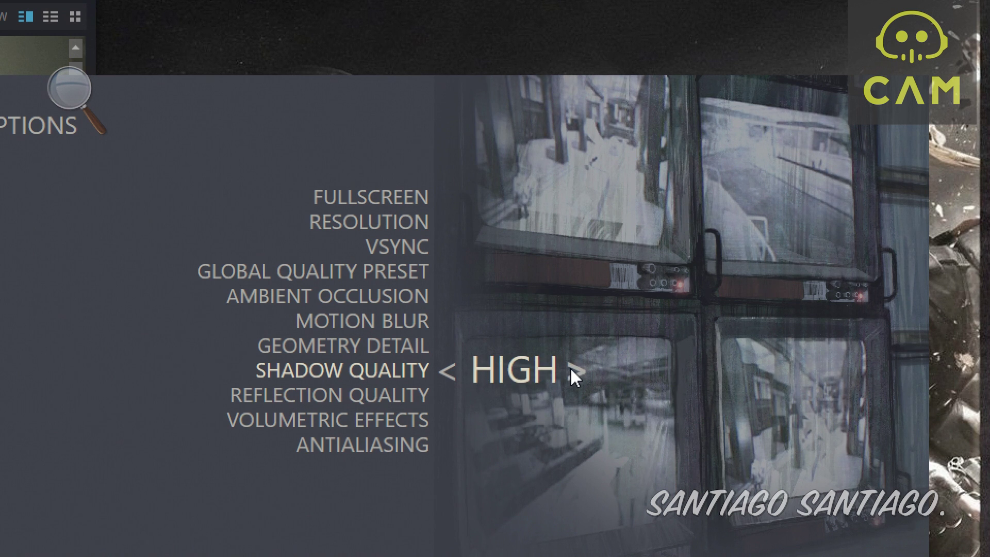
left_click(570, 372)
left_click(570, 373)
left_click(568, 374)
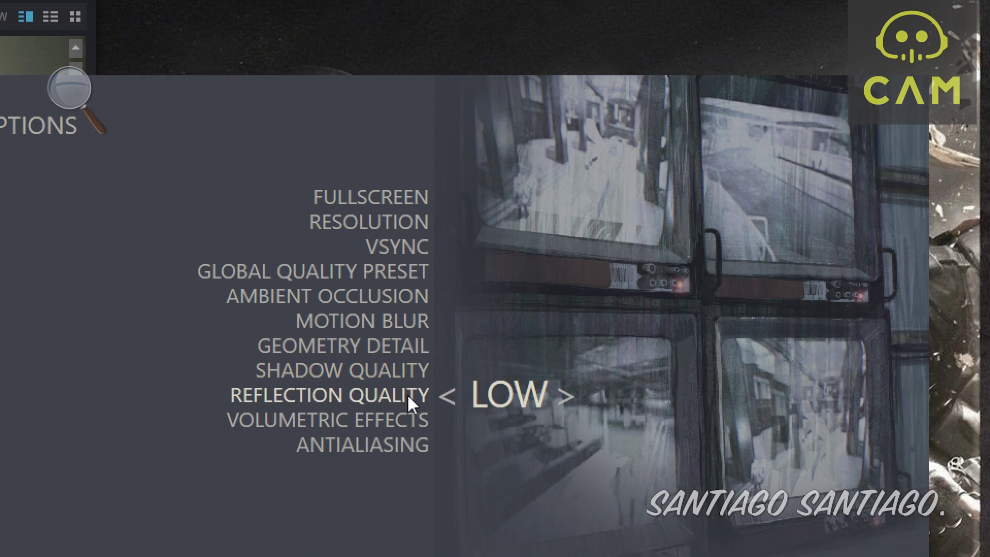
left_click(568, 395)
left_click(568, 395)
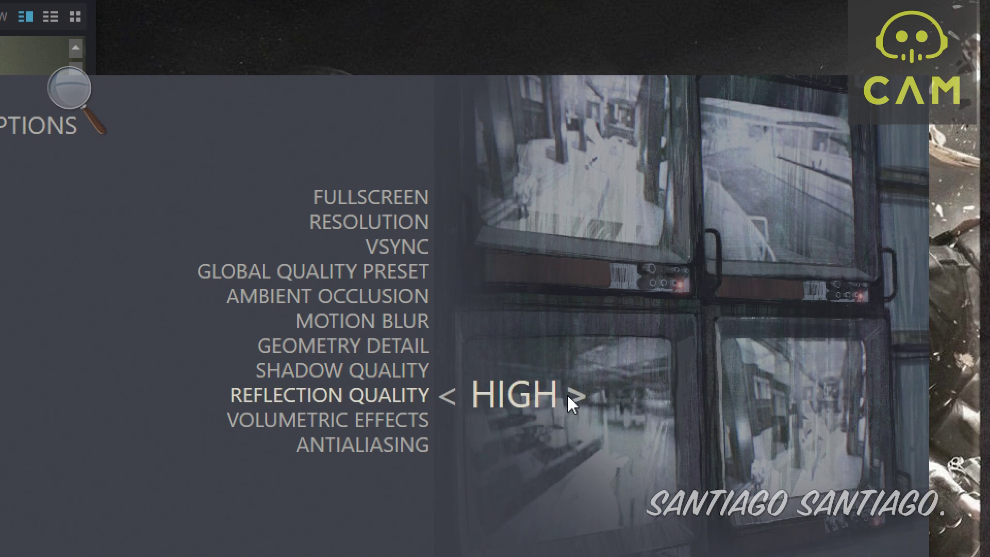
left_click(564, 421)
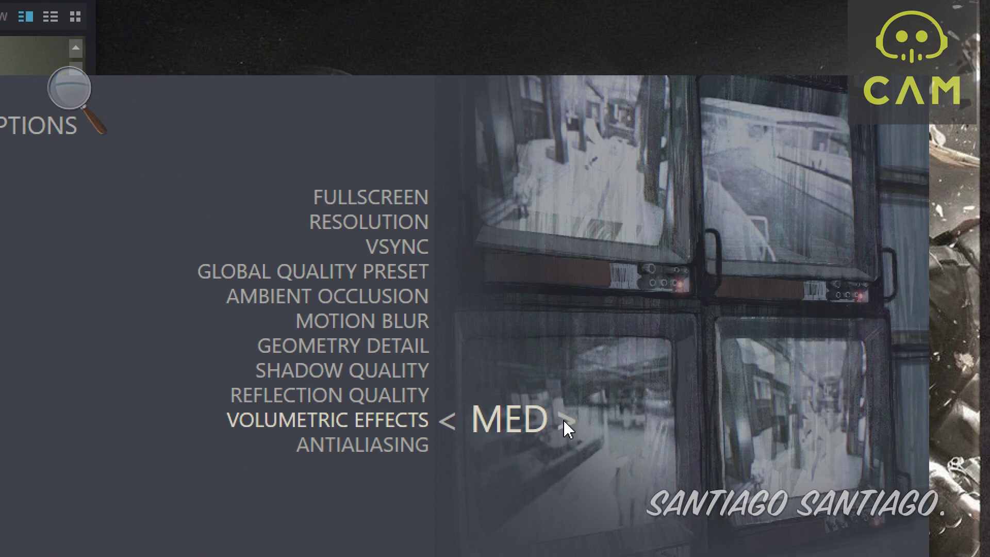
left_click(568, 421)
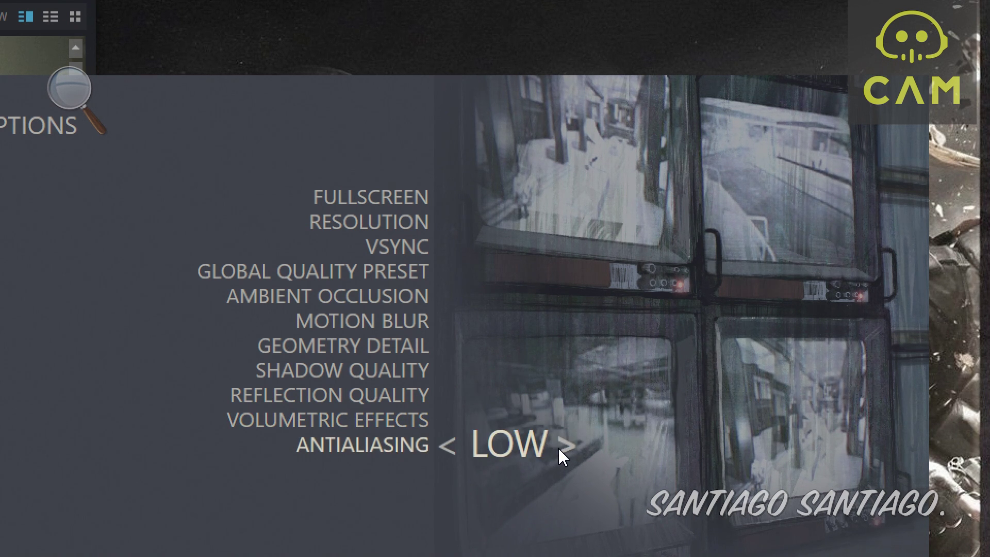
left_click(561, 446)
left_click(561, 447)
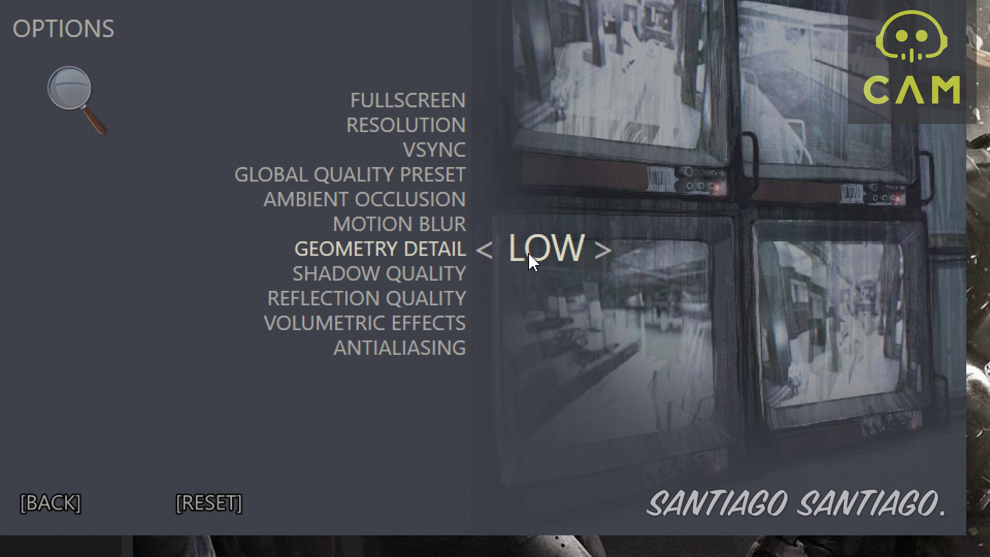
- Raise geometry detail to MED and set shadow and reflection quality to LOW
left_click(601, 249)
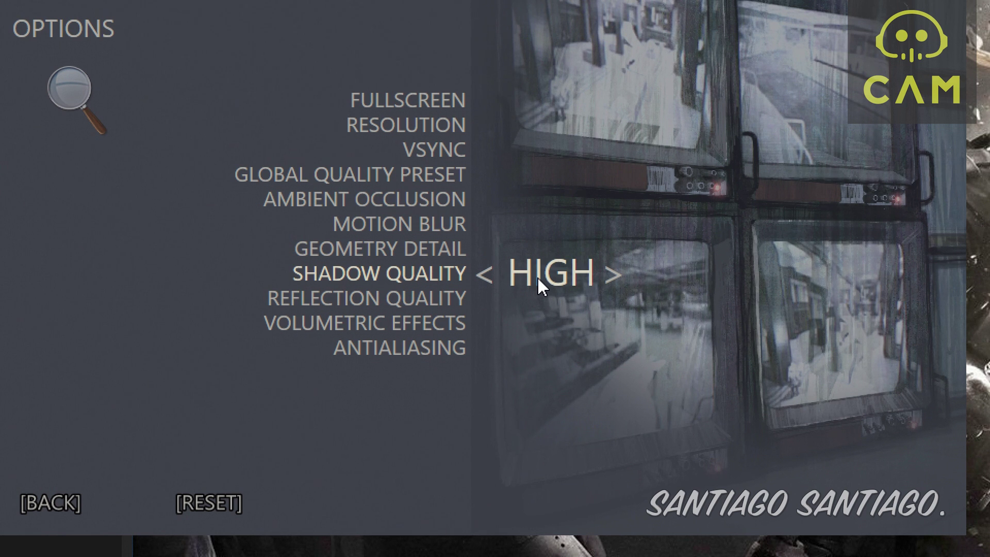
left_click(613, 278)
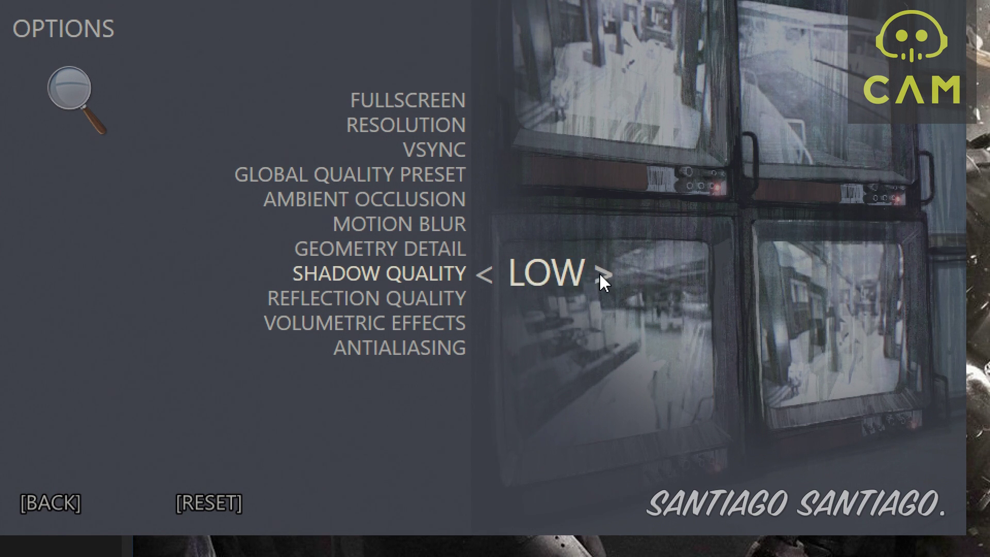
left_click(601, 276)
left_click(601, 277)
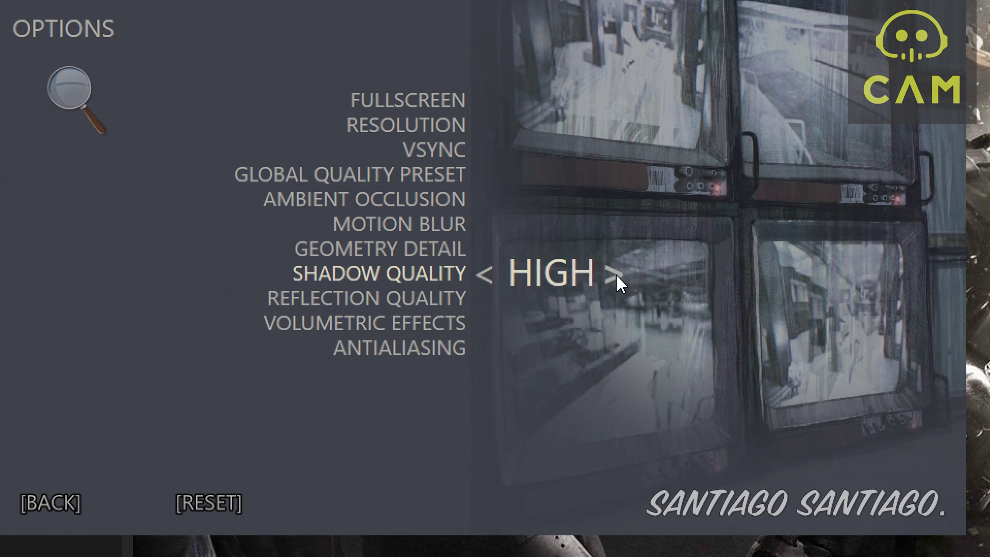
left_click(616, 277)
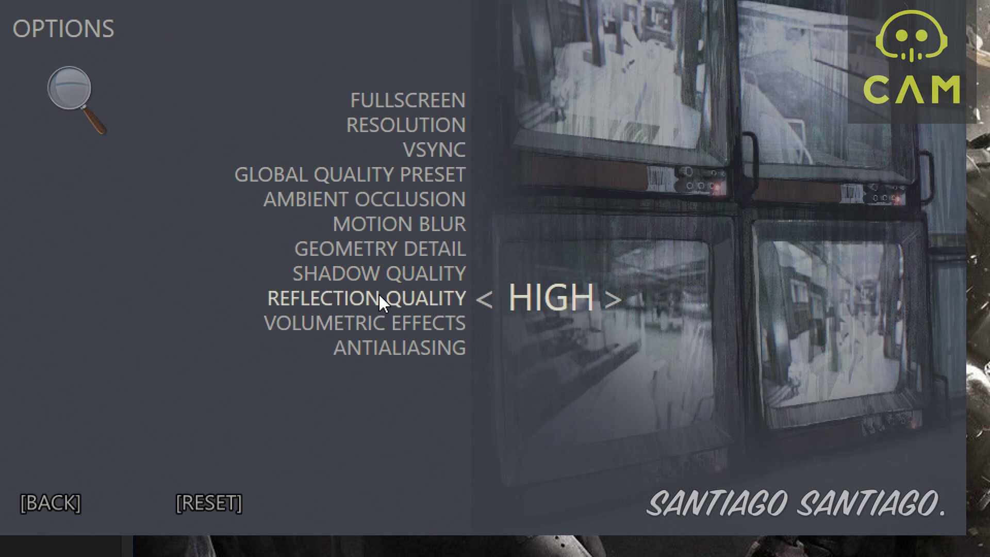
left_click(485, 300)
left_click(599, 302)
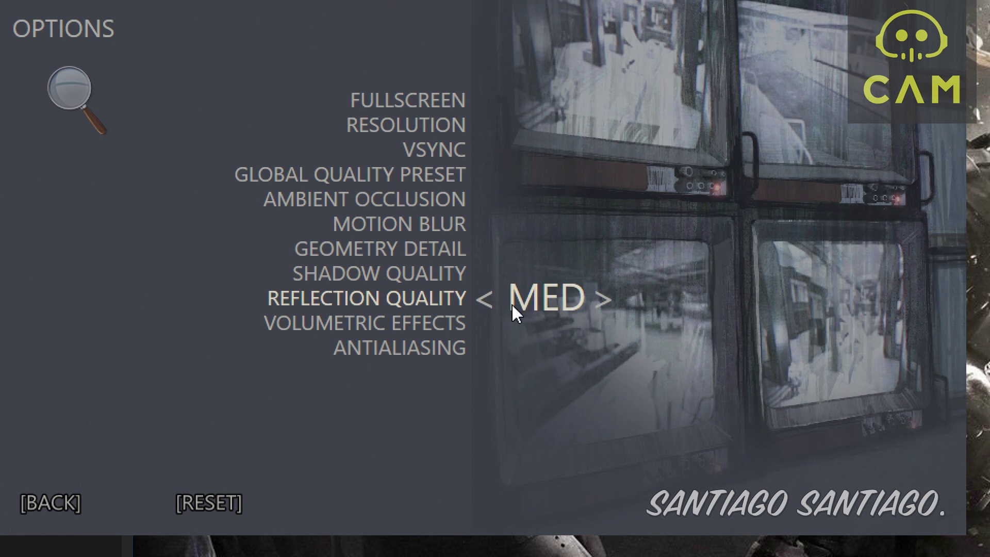
left_click(485, 310)
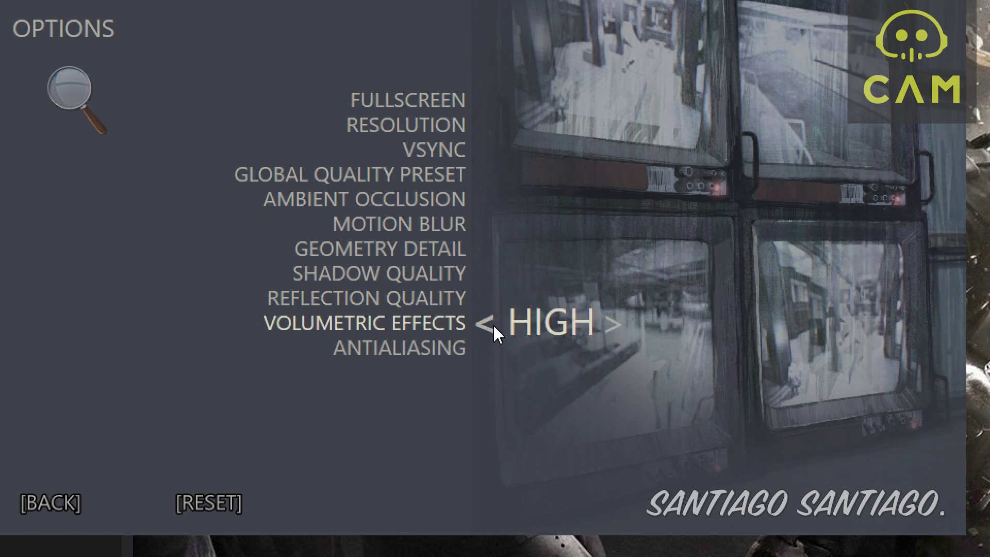
- Lower volumetric effects to LOW and set antialiasing to HIGH
left_click(493, 324)
left_click(493, 323)
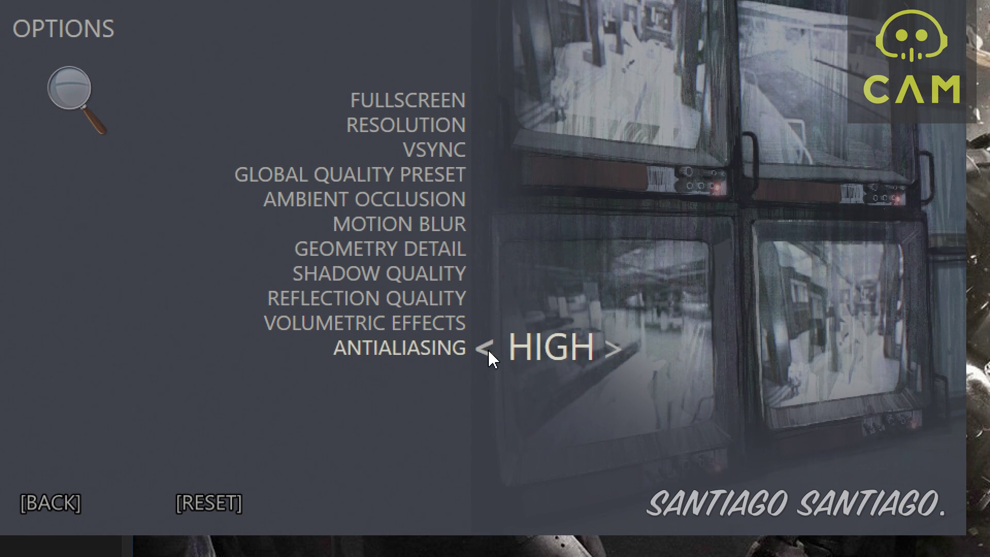
left_click(488, 349)
left_click(488, 349)
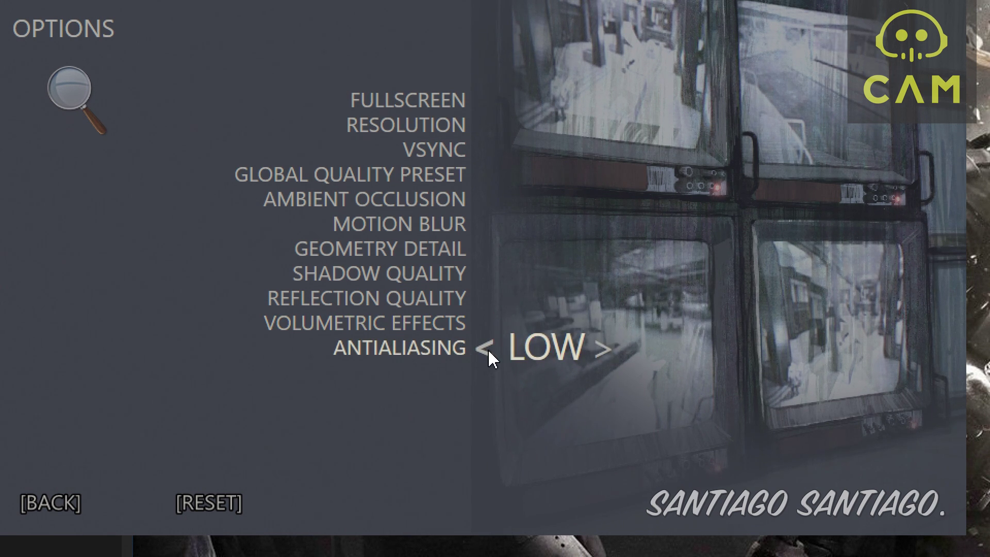
left_click(600, 351)
left_click(598, 351)
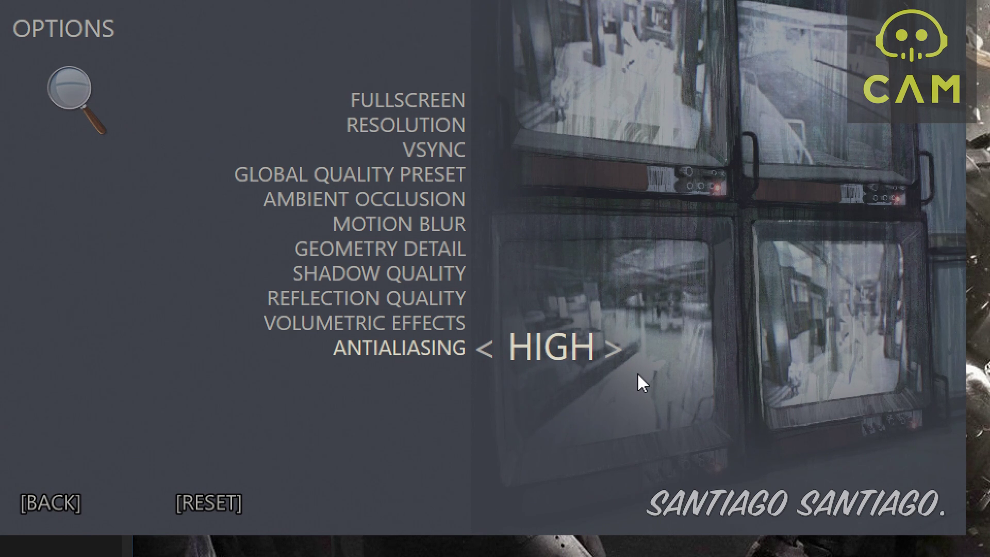
- Cycle antialiasing back to LOW, leaving the global preset at CUSTOM
left_click(613, 356)
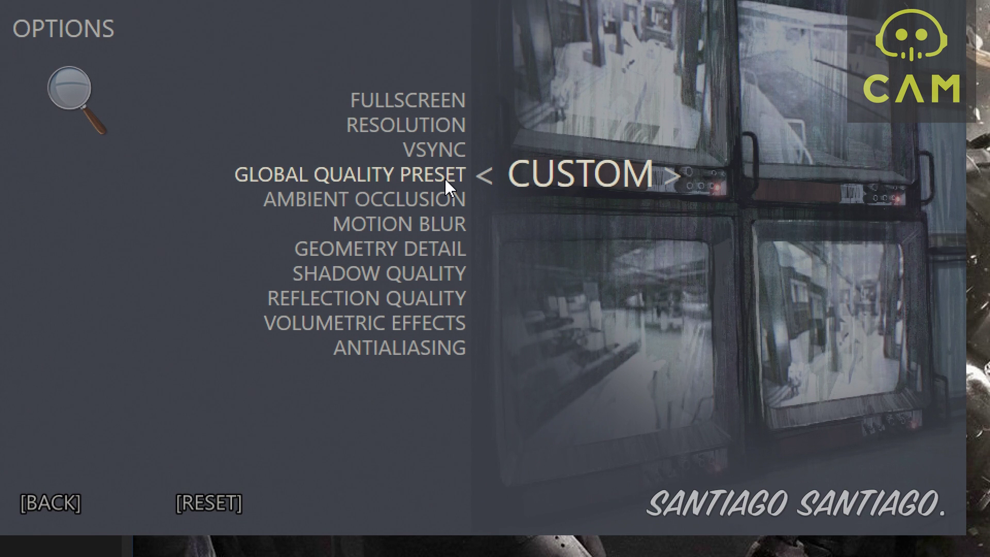
- From the Steam library, open Mafia III's Community Hub and its 'A message to our PC players' announcement
left_click(71, 93)
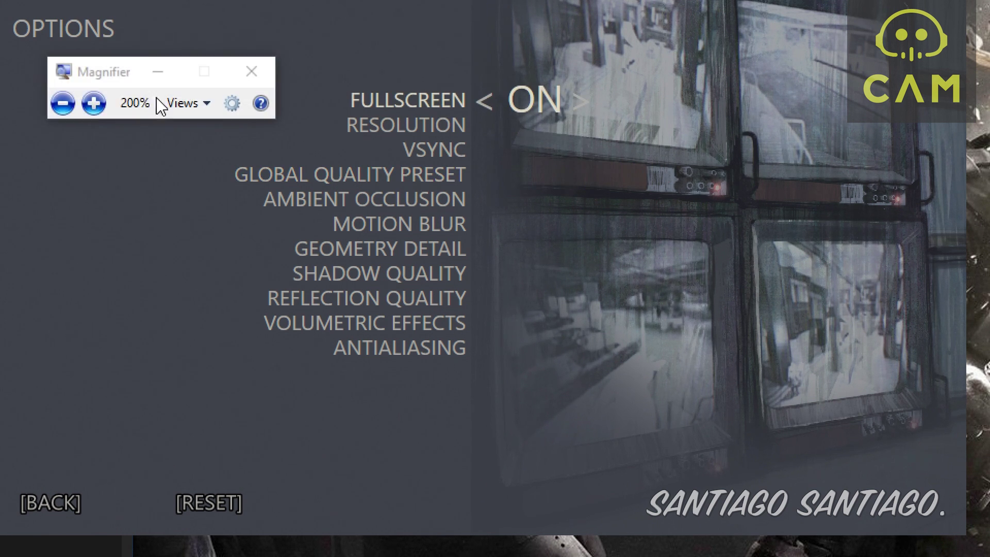
left_click(63, 103)
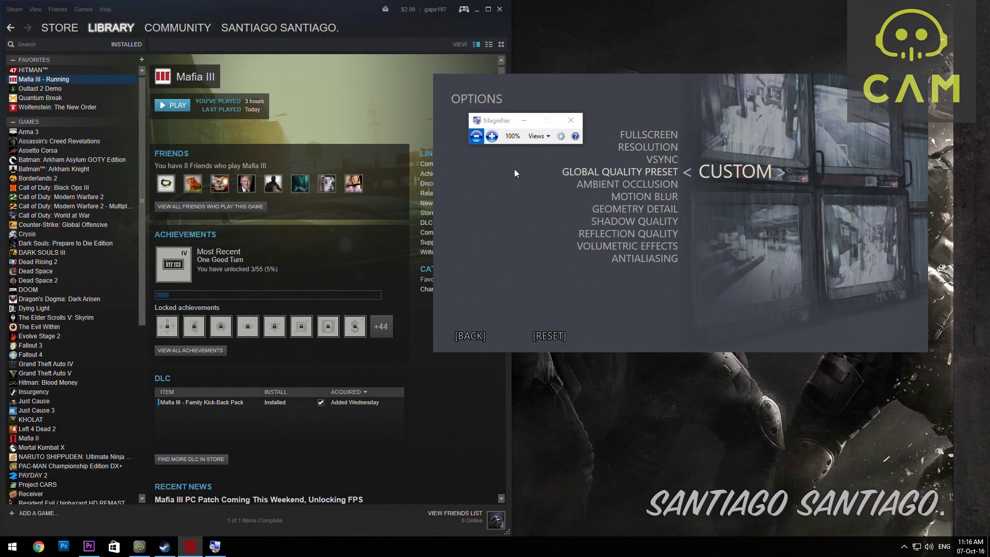
left_click(378, 147)
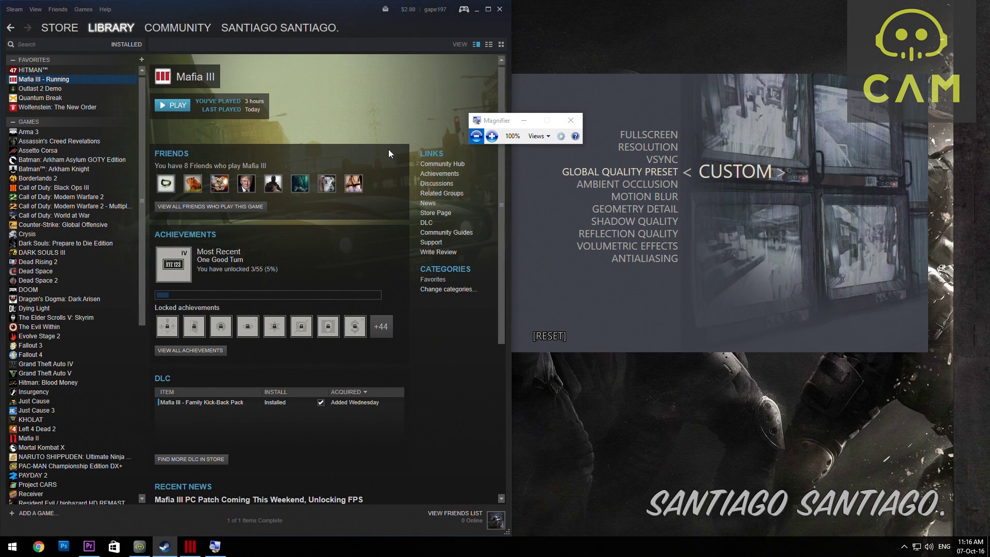
left_click(435, 164)
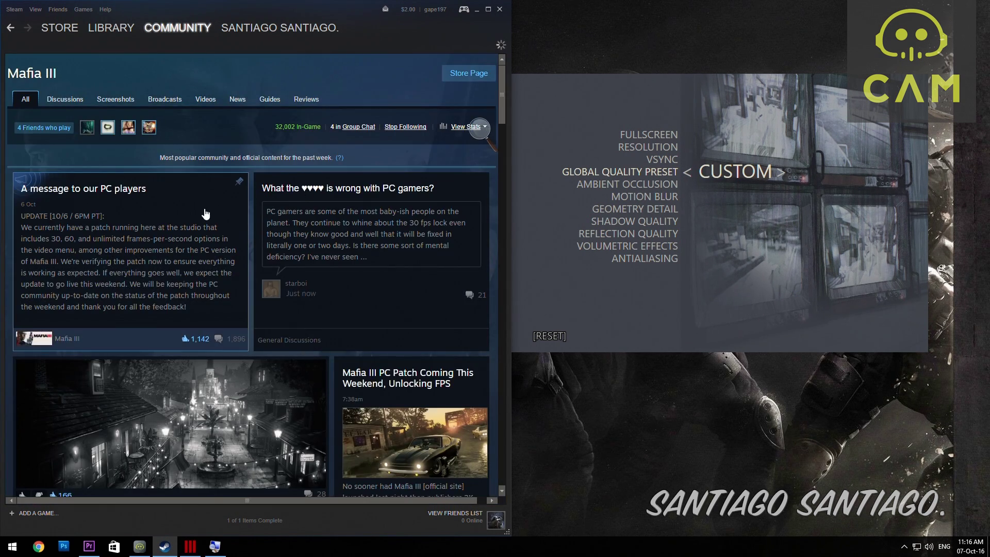
left_click(197, 225)
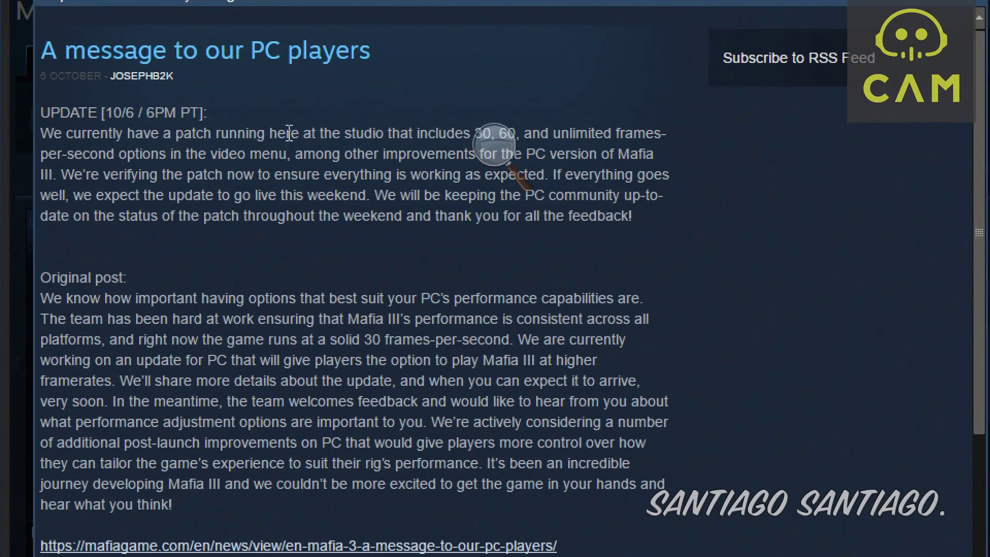
left_click(496, 149)
left_click_drag(554, 136, 755, 51)
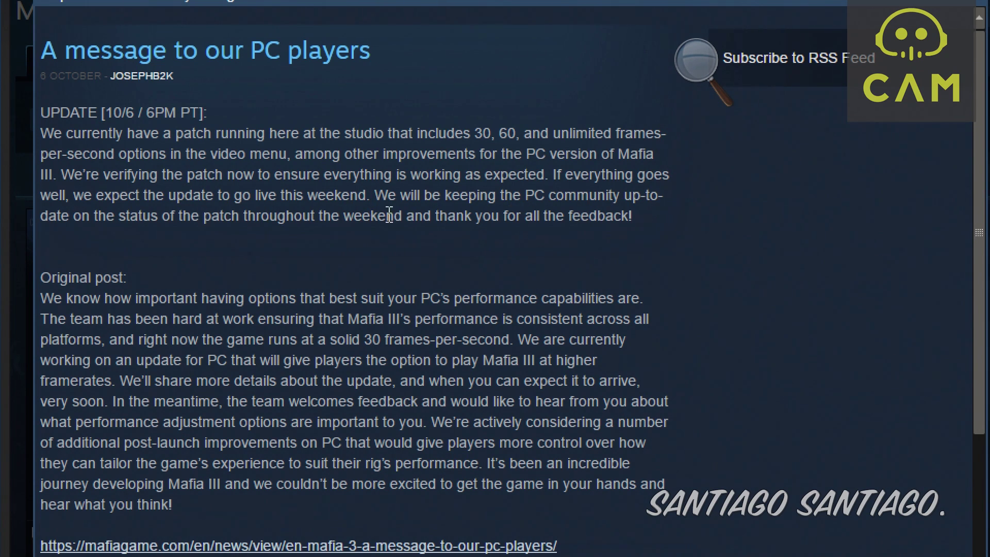
left_click(694, 62)
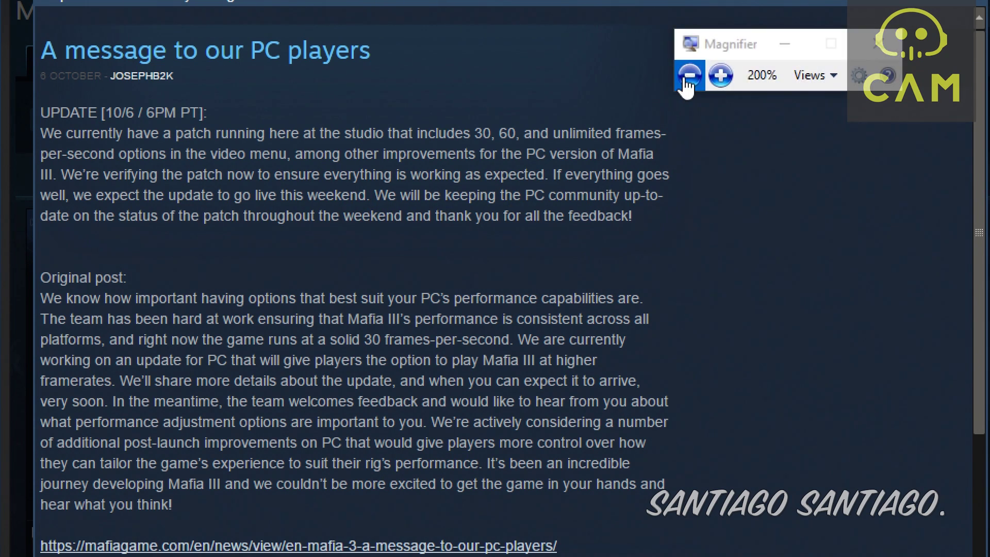
left_click(704, 73)
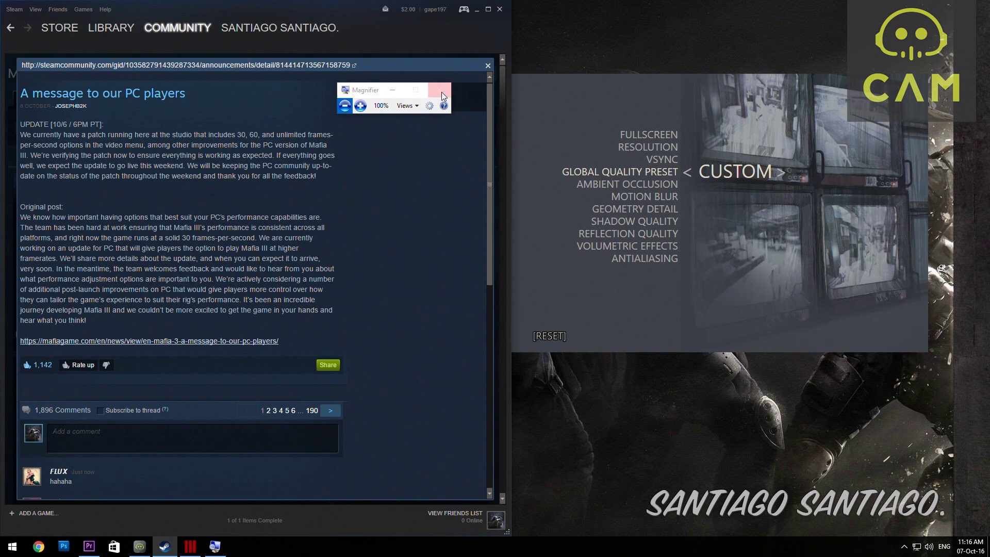
- Close the announcement and return to the Mafia III library page
left_click(442, 92)
left_click(110, 32)
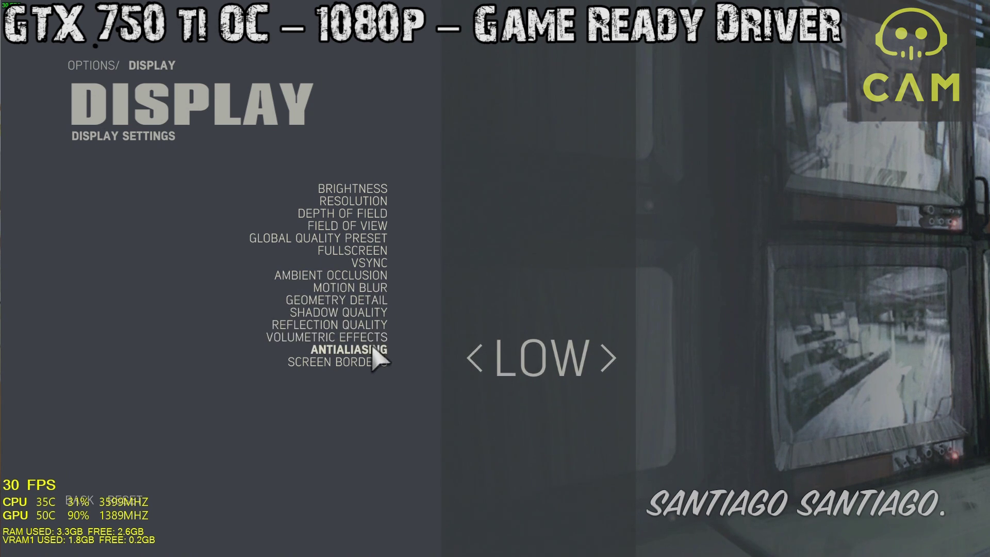
- Leave the Display options with Esc and resume driving gameplay
key("Escape")
key("Escape")
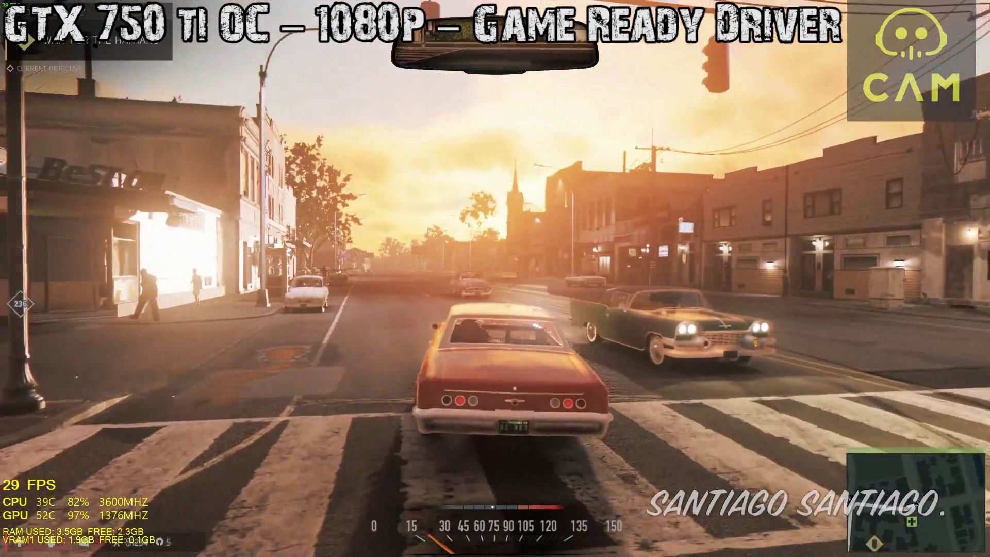